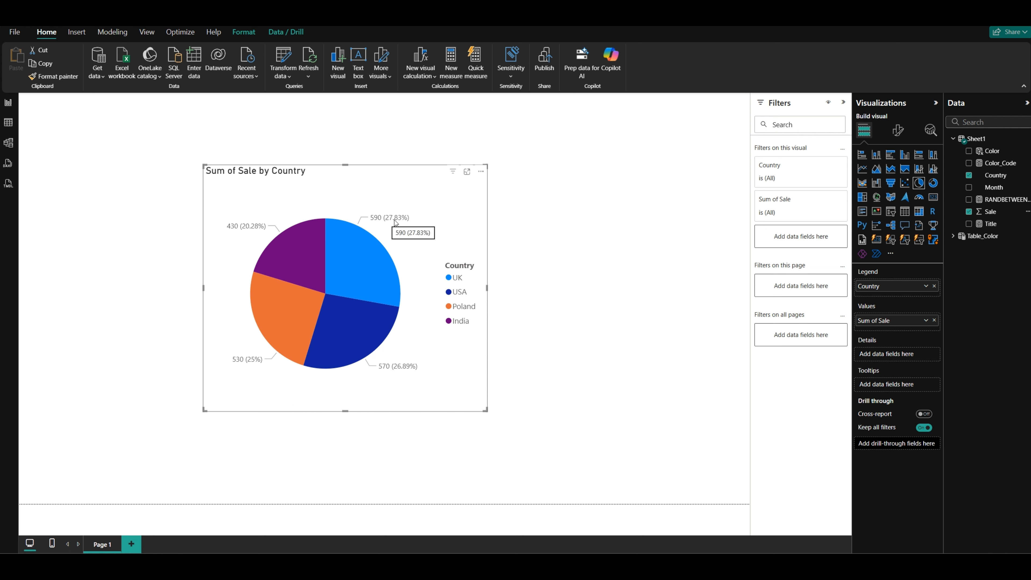
# Set the value and percentage decimal places of the pie chart's detail labels to 0
pyautogui.moveTo(377, 274)
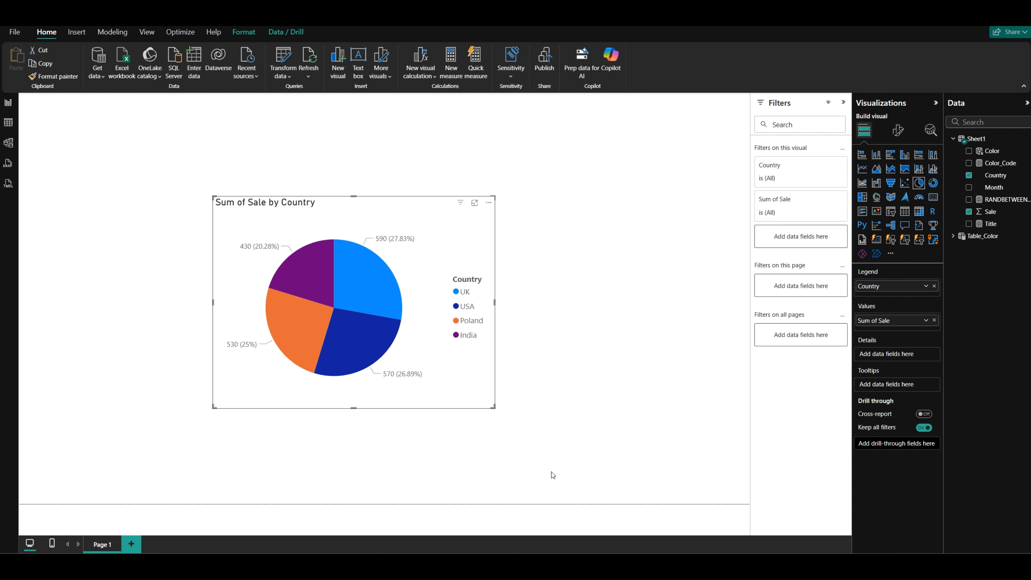
pyautogui.click(449, 255)
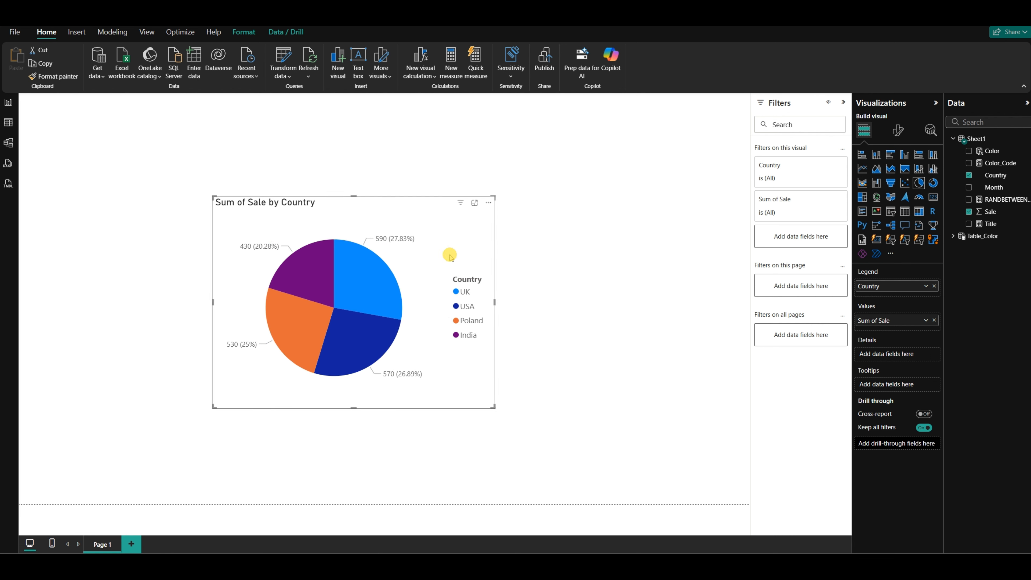
pyautogui.click(902, 134)
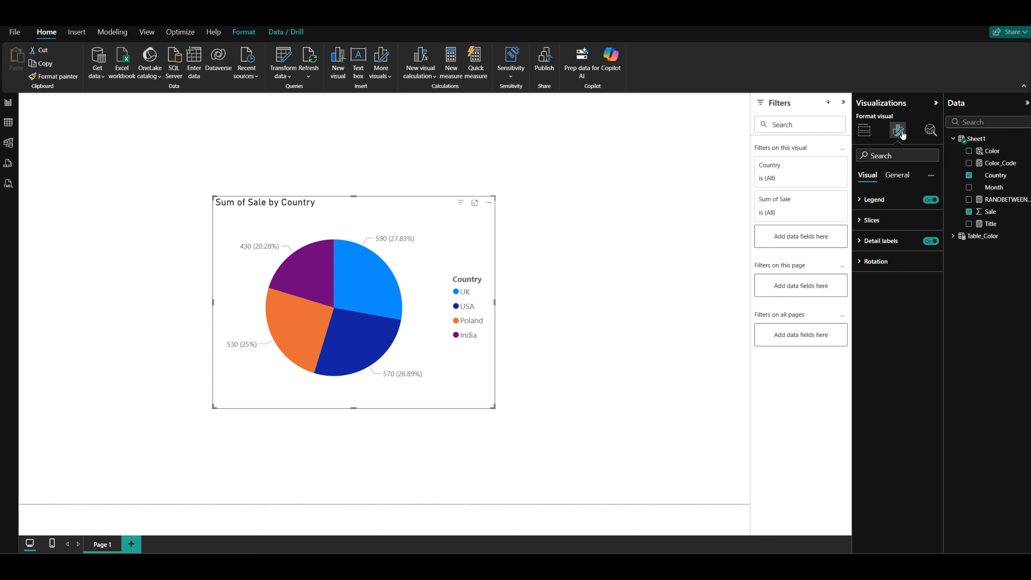
pyautogui.click(870, 242)
pyautogui.click(864, 357)
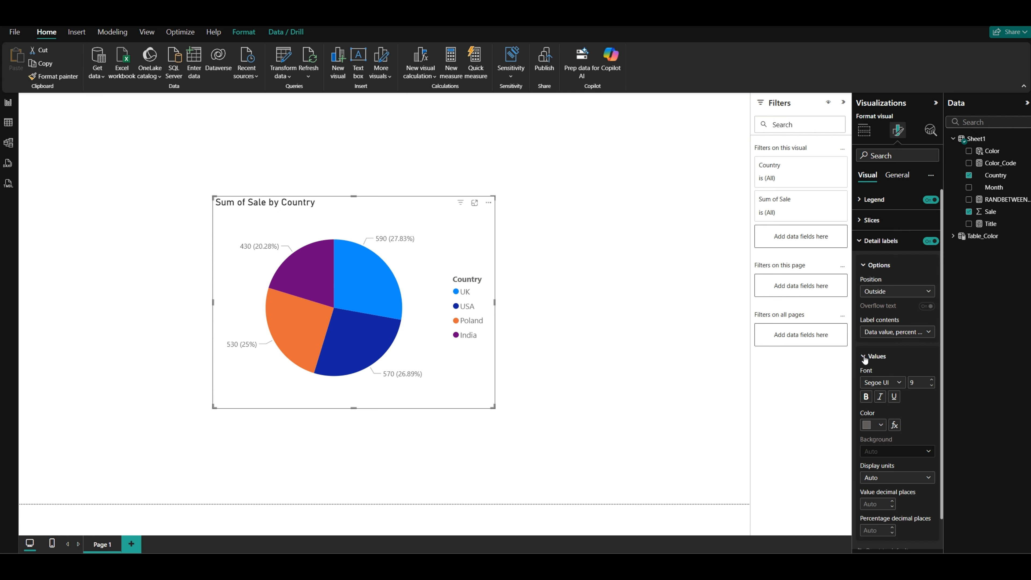
pyautogui.scroll(-1, 923, 447)
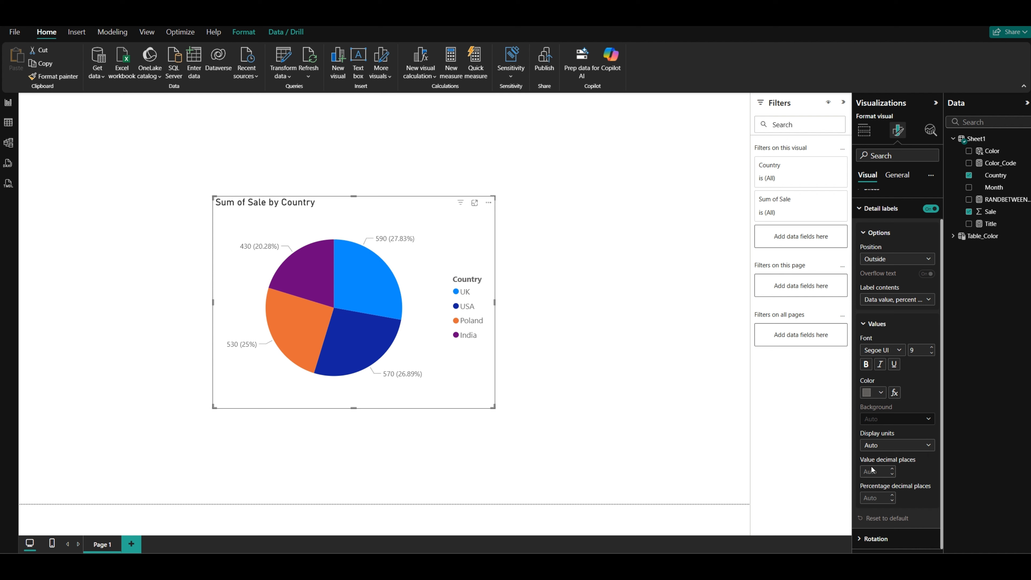
pyautogui.click(892, 477)
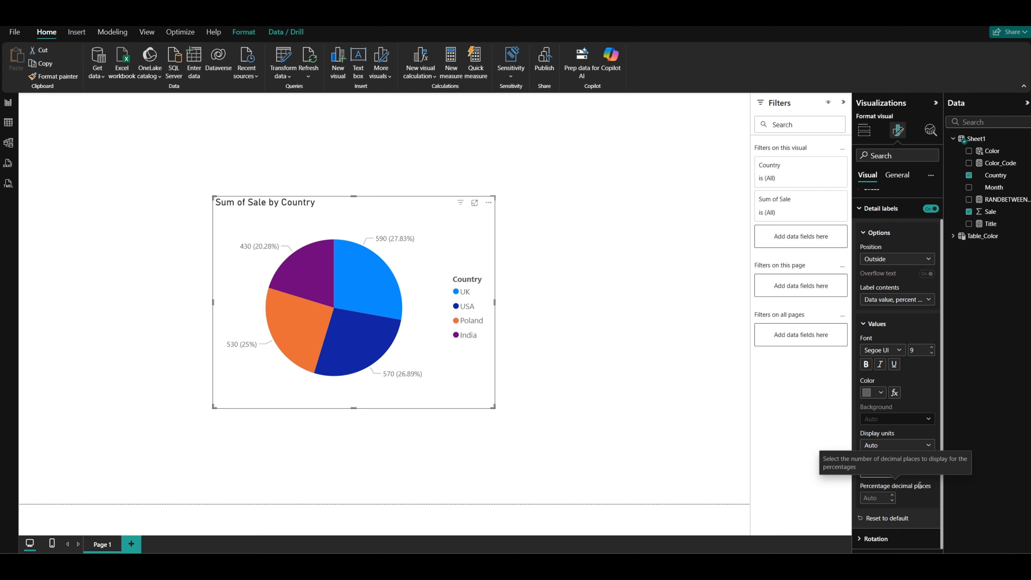
pyautogui.click(891, 500)
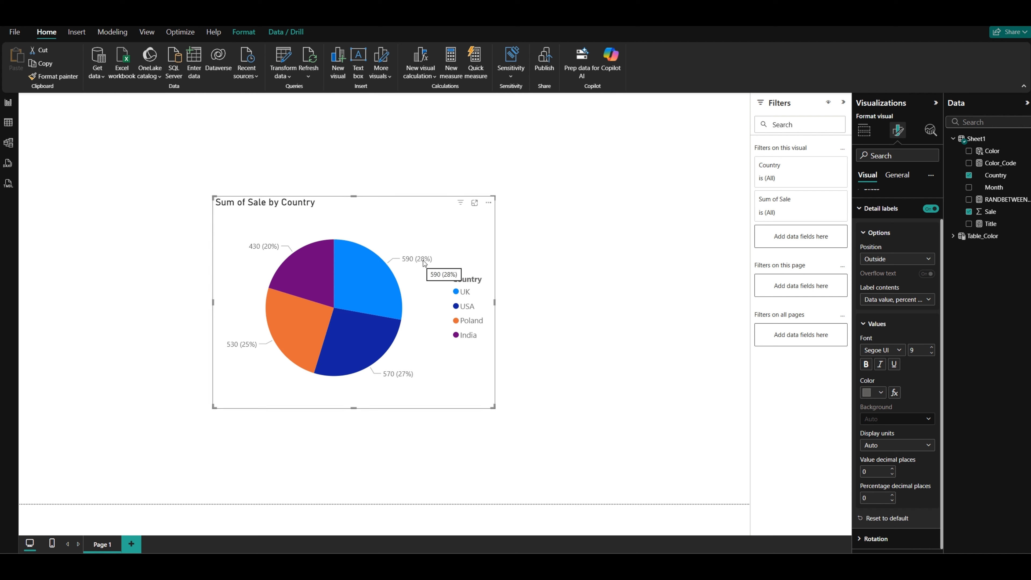
pyautogui.moveTo(363, 279)
# Add a calculated column named Percentage to the Sheet1 table and start its formula with the DIVIDE function
pyautogui.rightClick(975, 140)
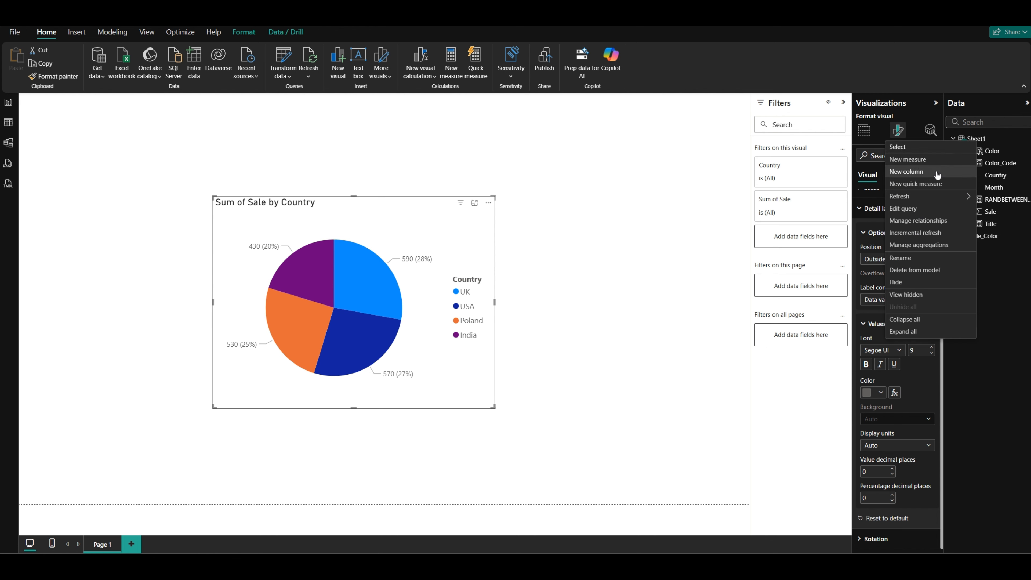
pyautogui.click(358, 155)
pyautogui.doubleClick(80, 100)
pyautogui.write('Pe')
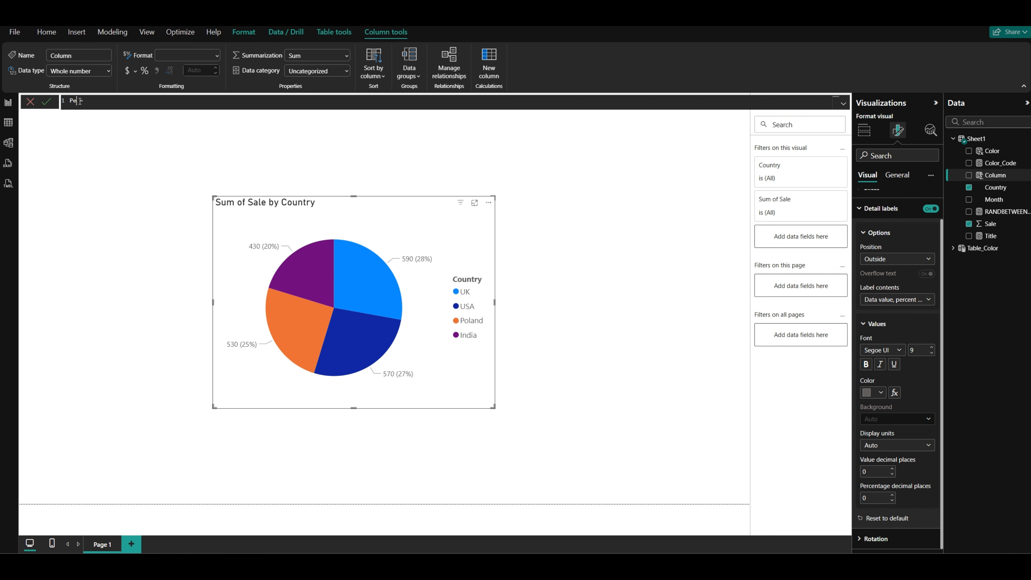
pyautogui.write('rcentage =')
pyautogui.click(145, 102)
pyautogui.write('DIVI')
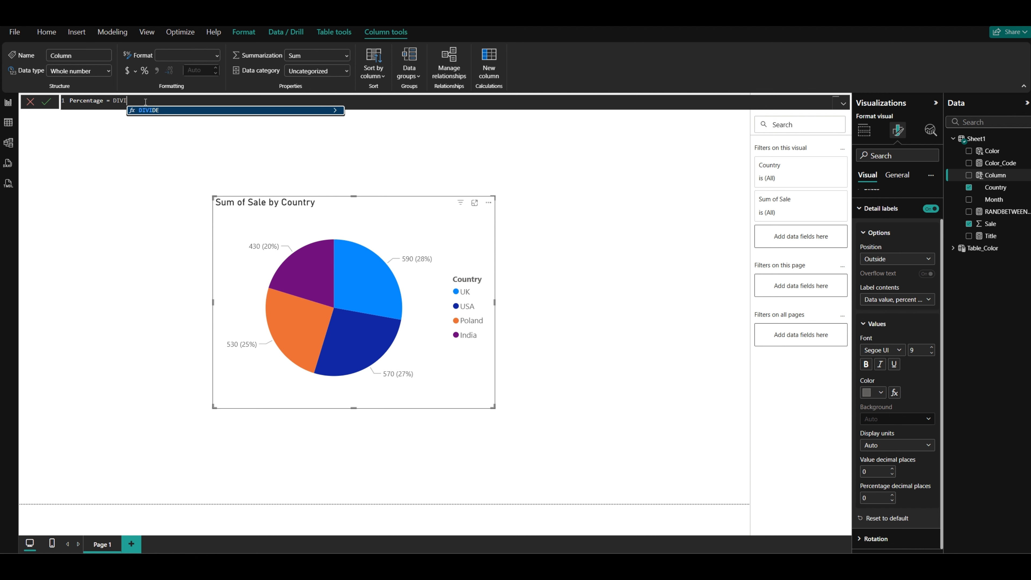
pyautogui.press('Tab')
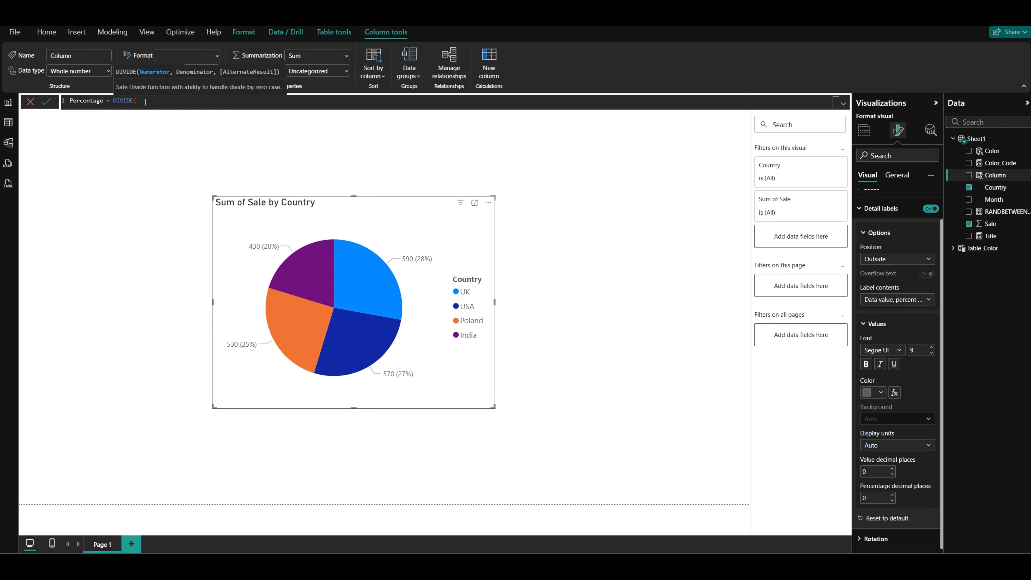
# Enter Sheet1[Sale] as the DIVIDE numerator and begin the denominator with the CALCULATE function
pyautogui.write('She')
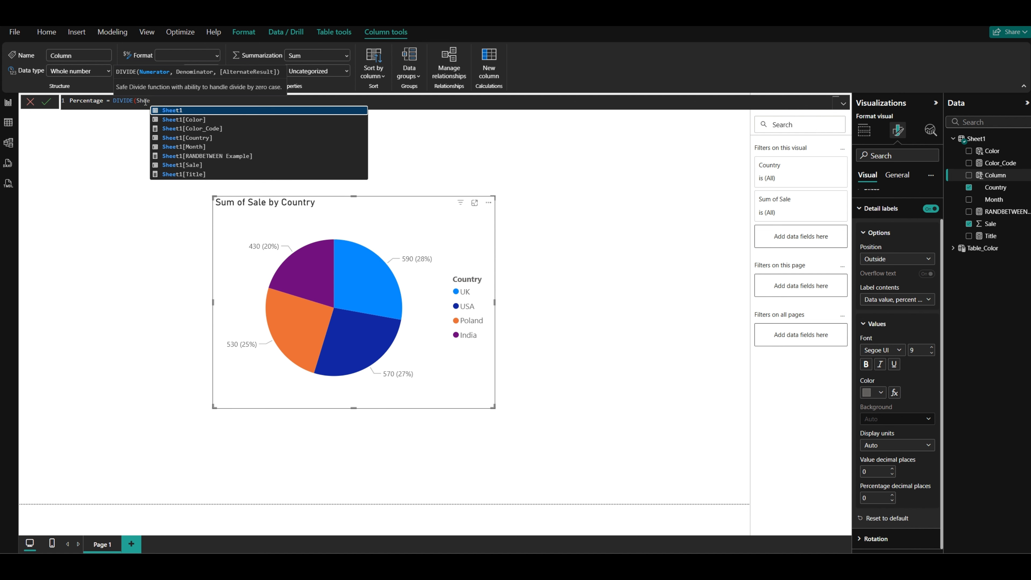
pyautogui.press('Down')
pyautogui.press('Down')
pyautogui.press('Down')
pyautogui.press('Down')
pyautogui.press('Down')
pyautogui.press('Down')
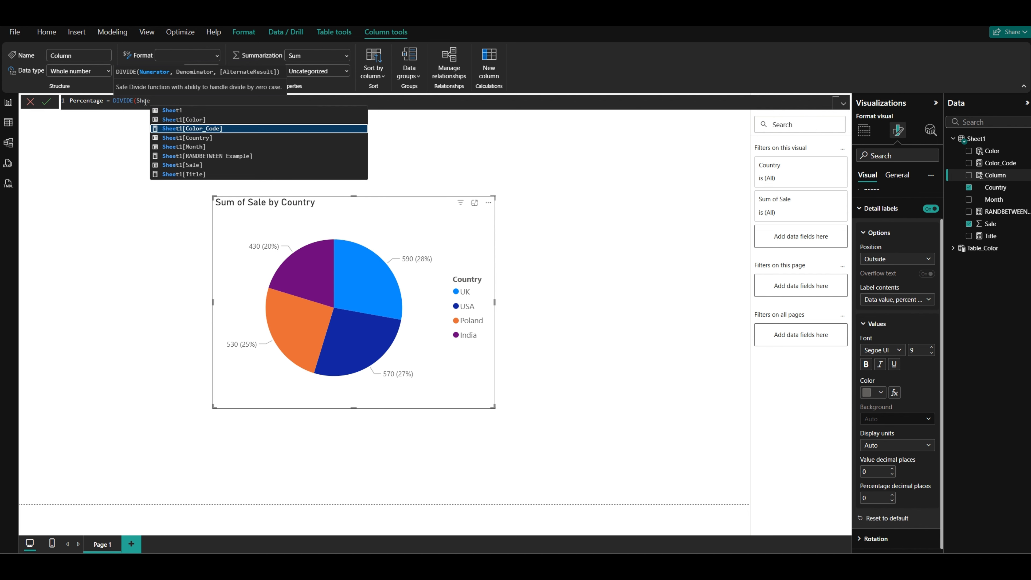
pyautogui.press('Tab')
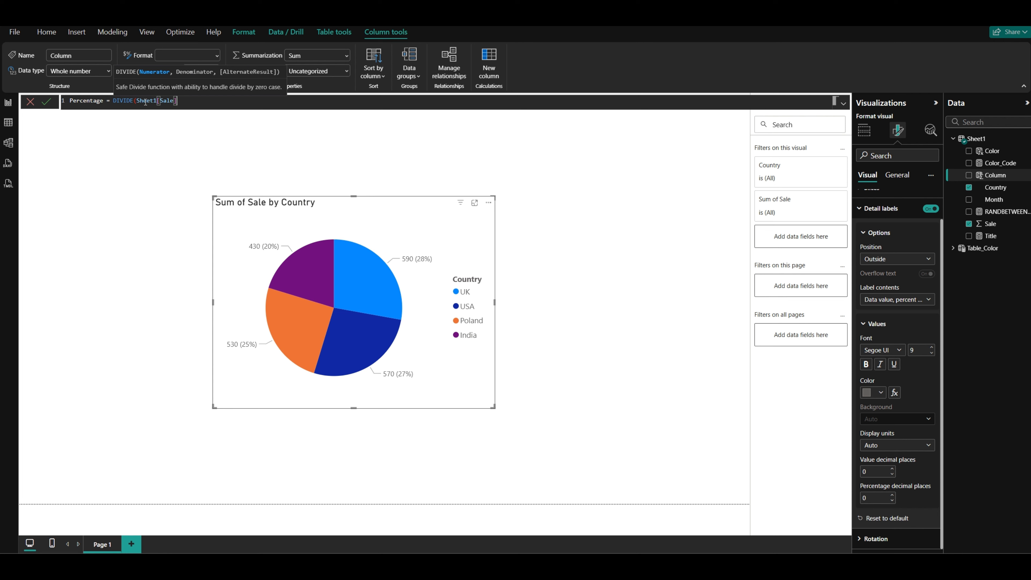
pyautogui.write(',CALCULATE(')
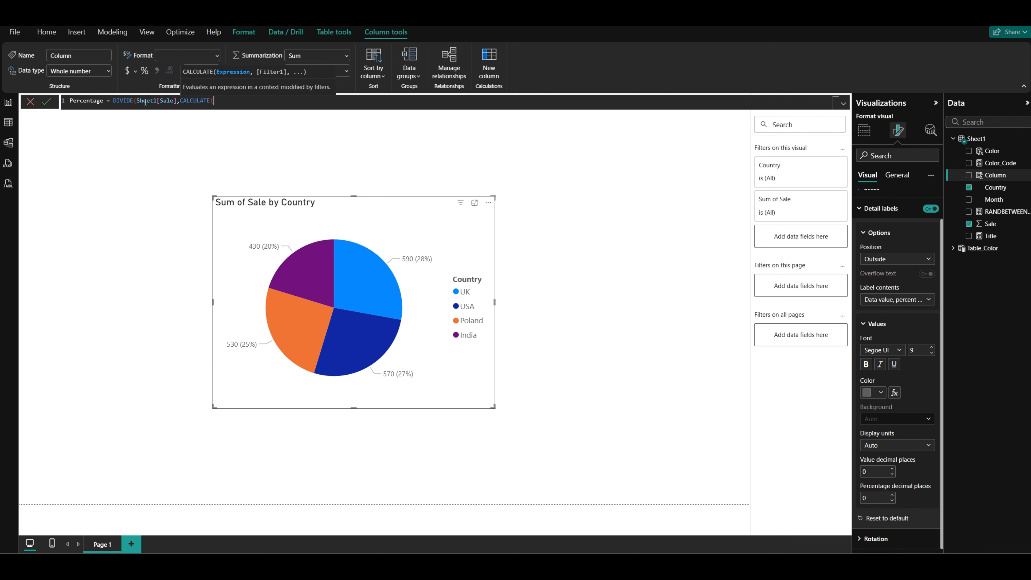
pyautogui.write('shee')
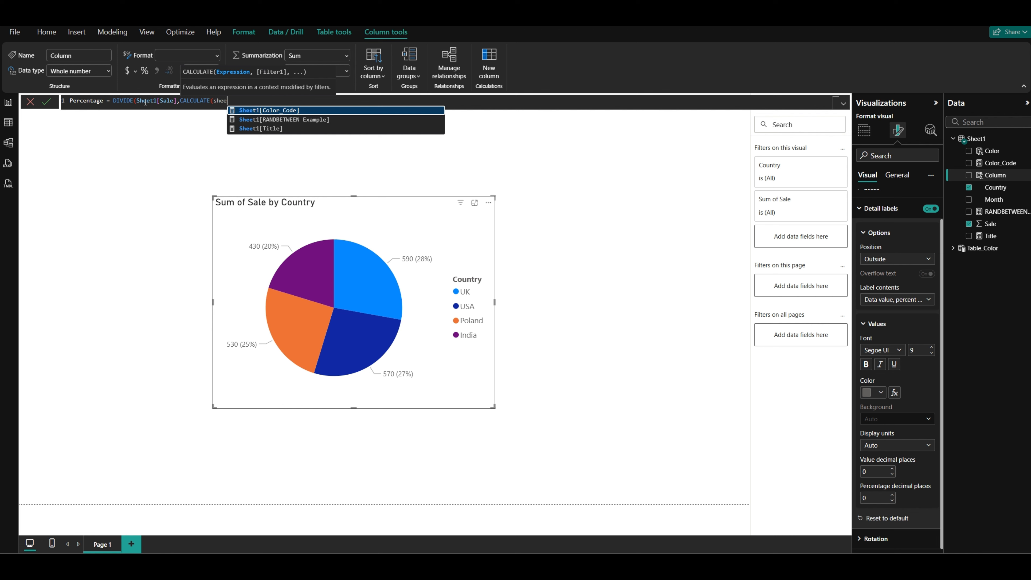
pyautogui.press('BackSpace')
pyautogui.press('BackSpace')
pyautogui.press('BackSpace')
pyautogui.press('BackSpace')
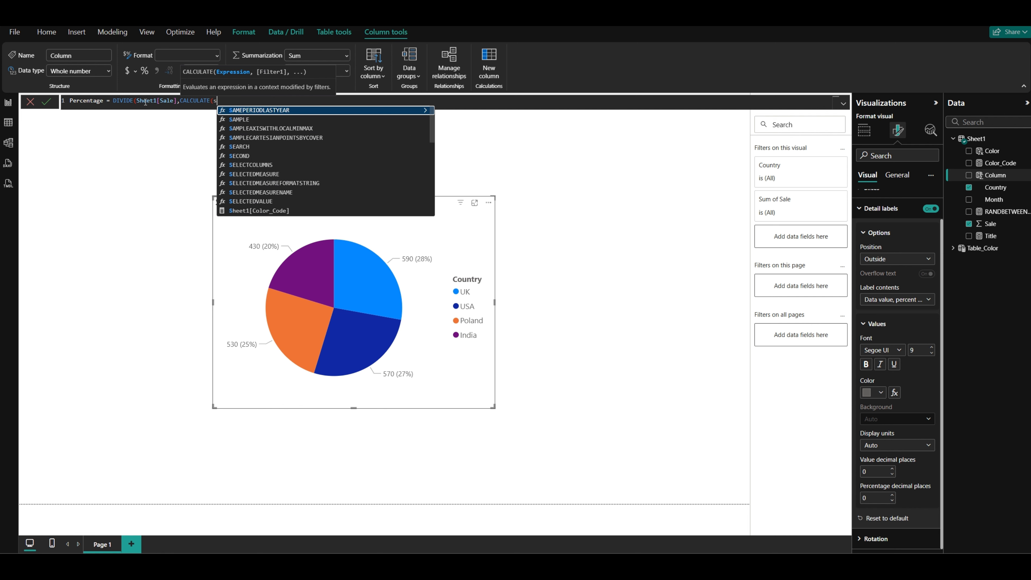
# Enter SUM(Sheet1[Sale]) as the expression inside CALCULATE
pyautogui.write('SUM')
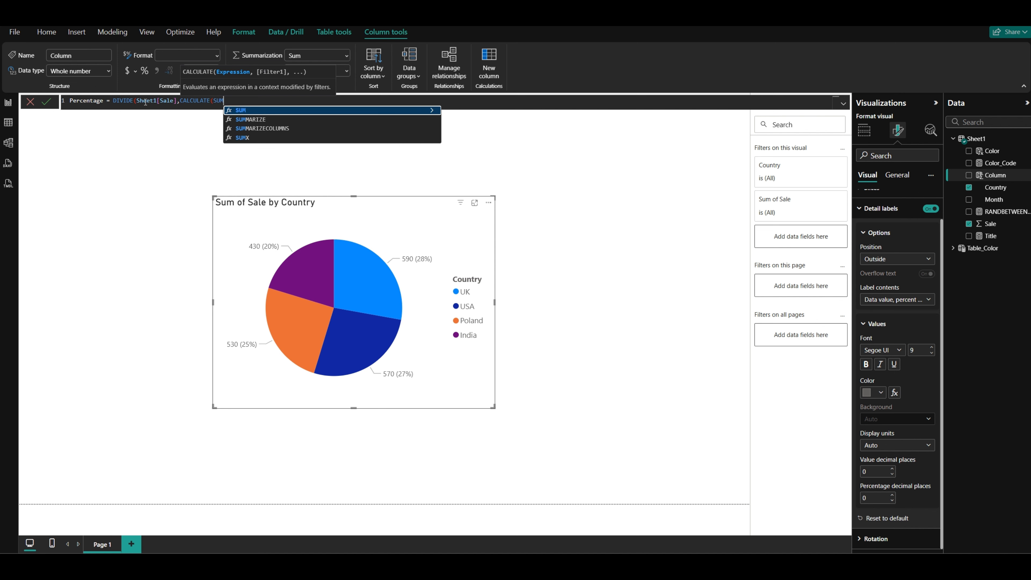
pyautogui.press('Tab')
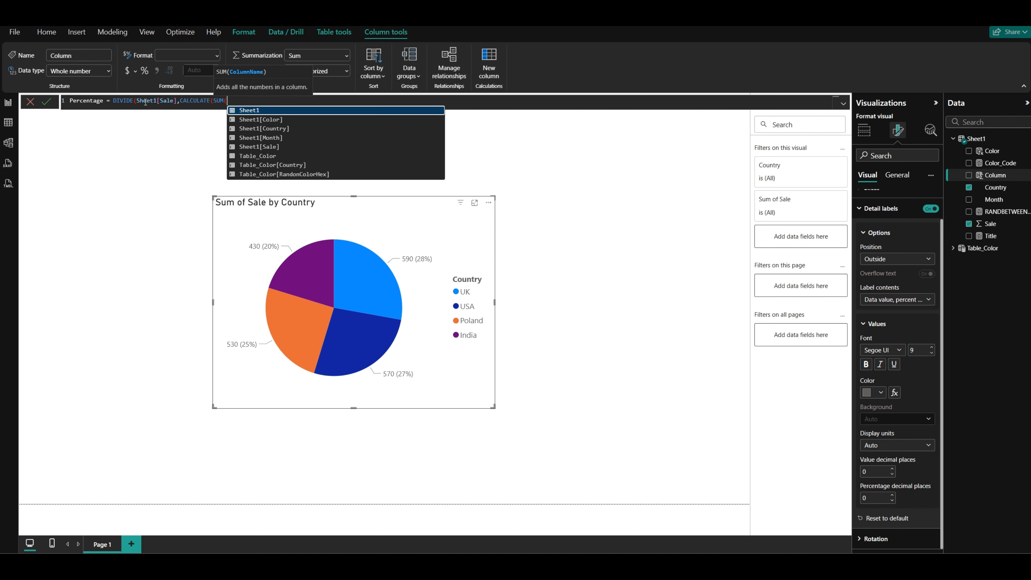
pyautogui.press('Down')
pyautogui.press('Down')
pyautogui.press('Down')
pyautogui.press('Down')
pyautogui.press('Tab')
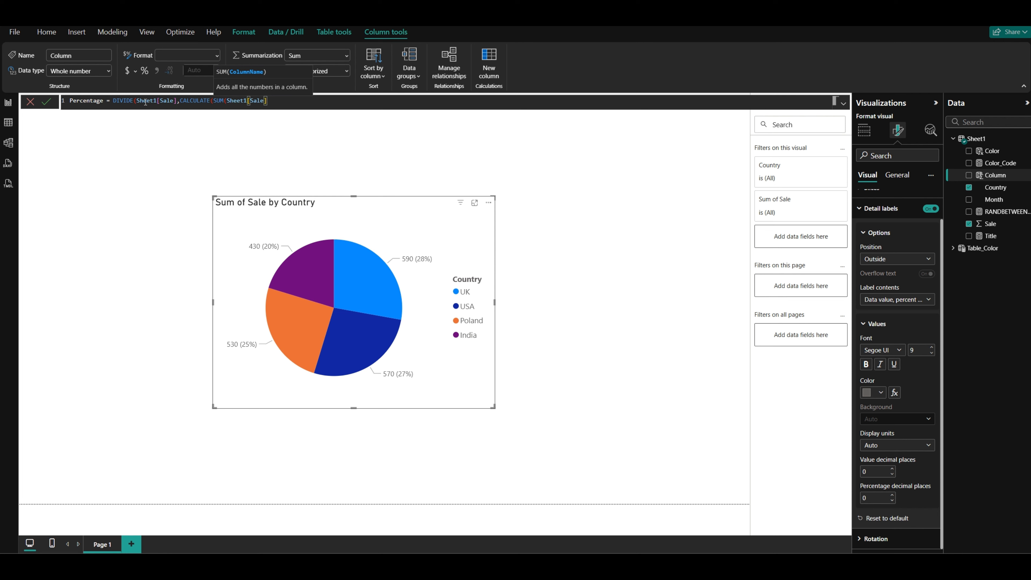
pyautogui.write(')')
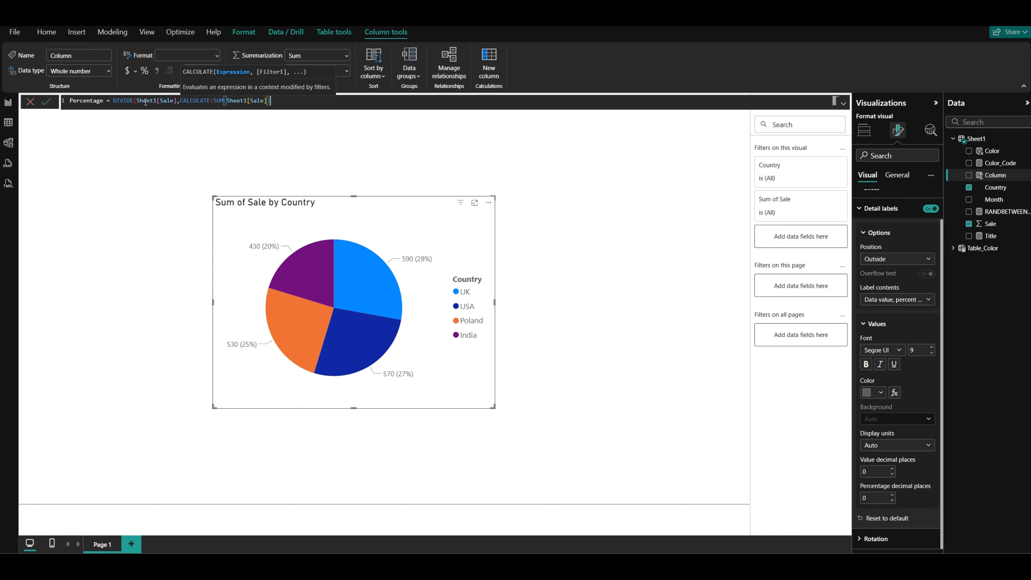
# Add ALL(Sheet1) as the CALCULATE filter, close the formula's parentheses and commit the Percentage column
pyautogui.write(',')
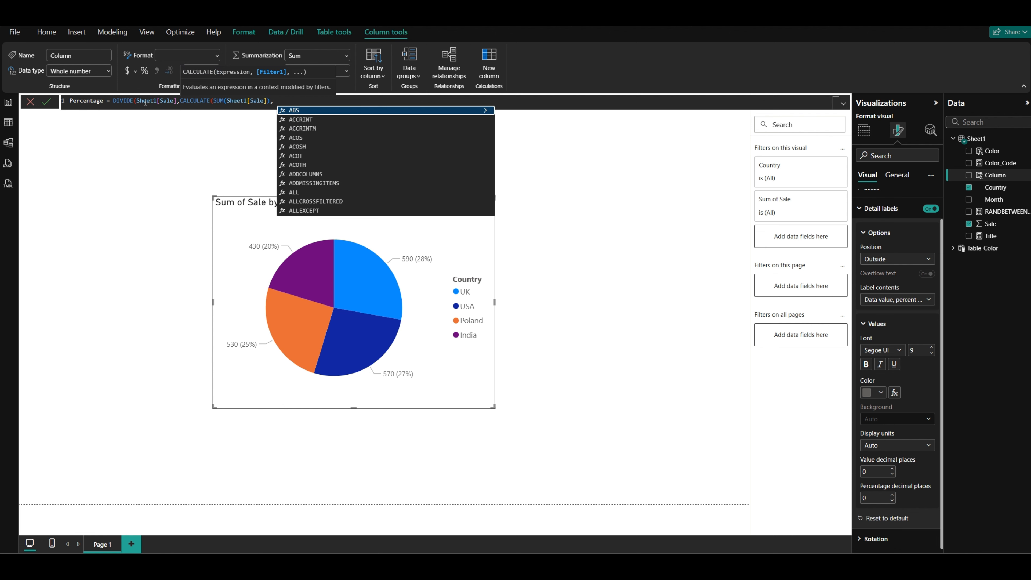
pyautogui.write(' ALL(')
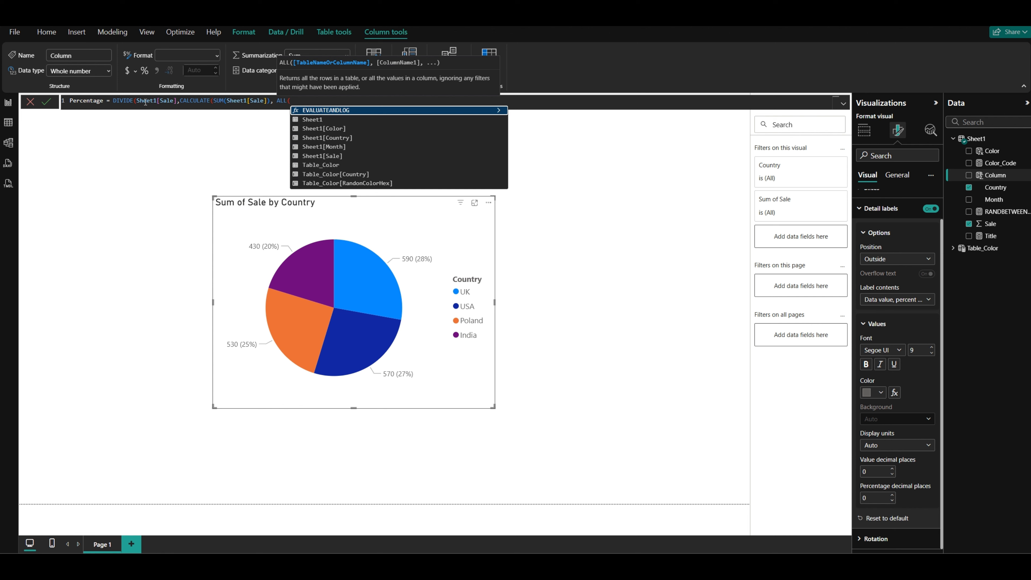
pyautogui.press('Down')
pyautogui.press('Tab')
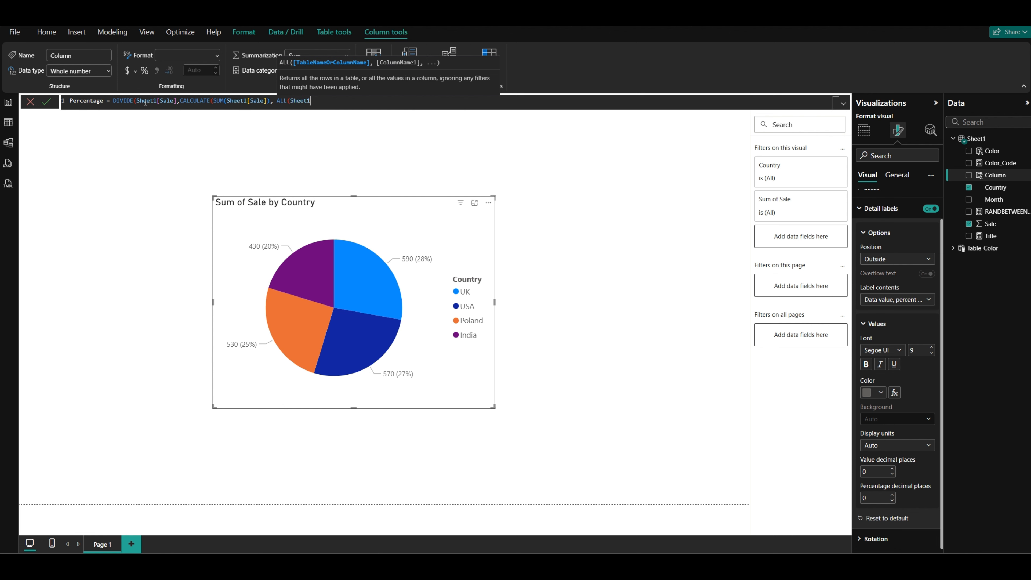
pyautogui.write('))')
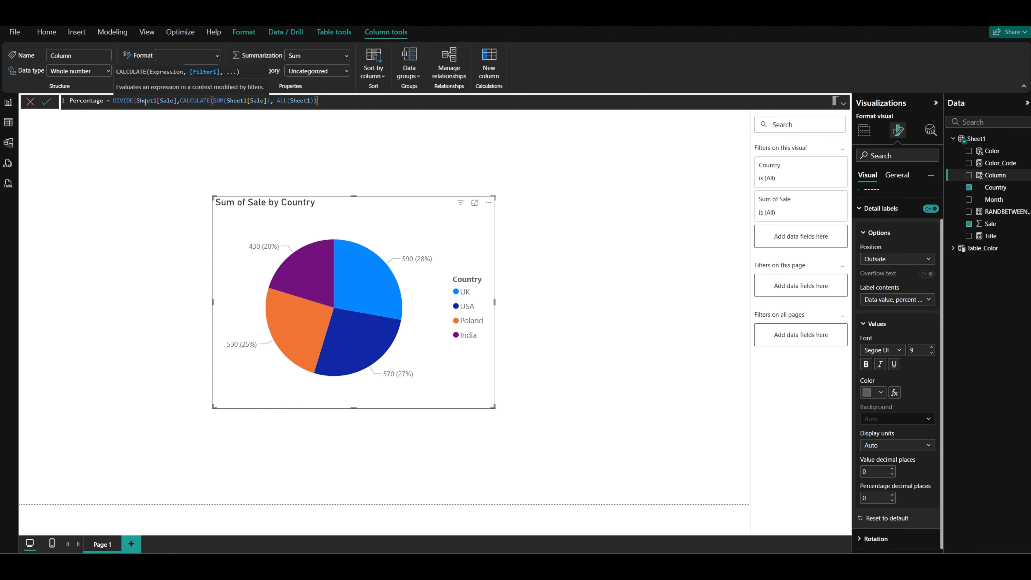
pyautogui.write(')')
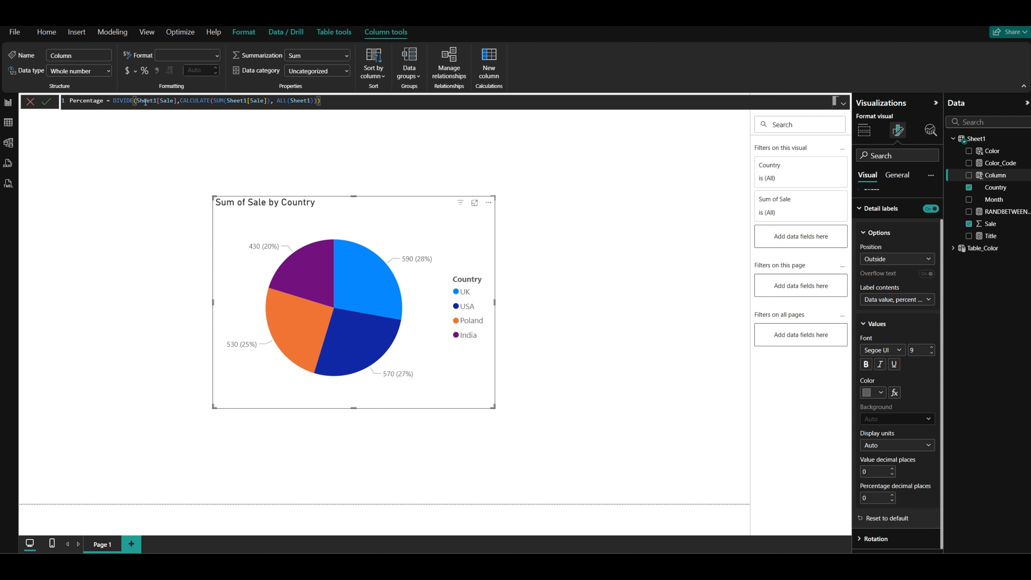
pyautogui.press('Return')
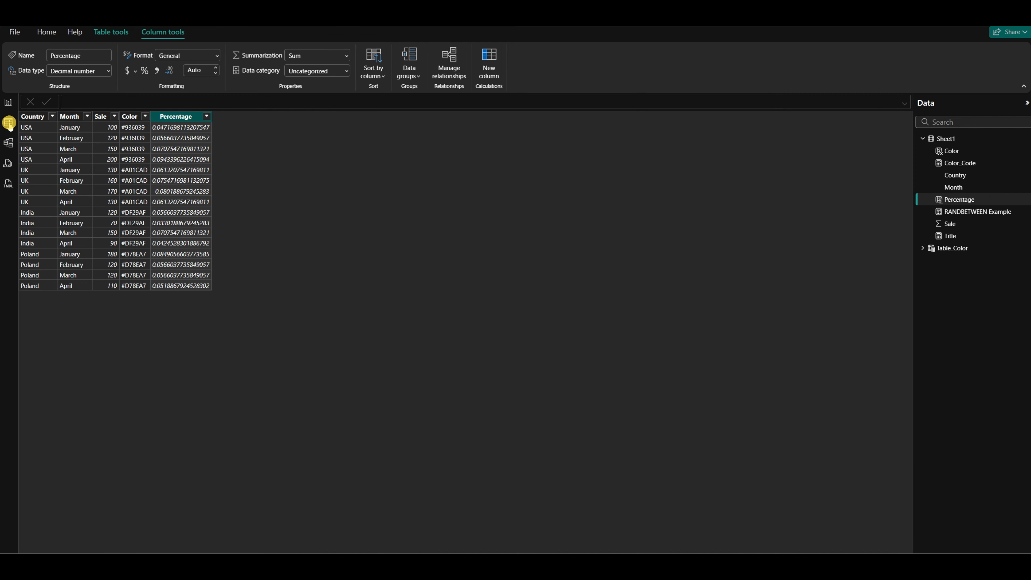
# Show the table data and format the Percentage column as Percentage with 0 decimal places
pyautogui.click(8, 122)
pyautogui.click(214, 54)
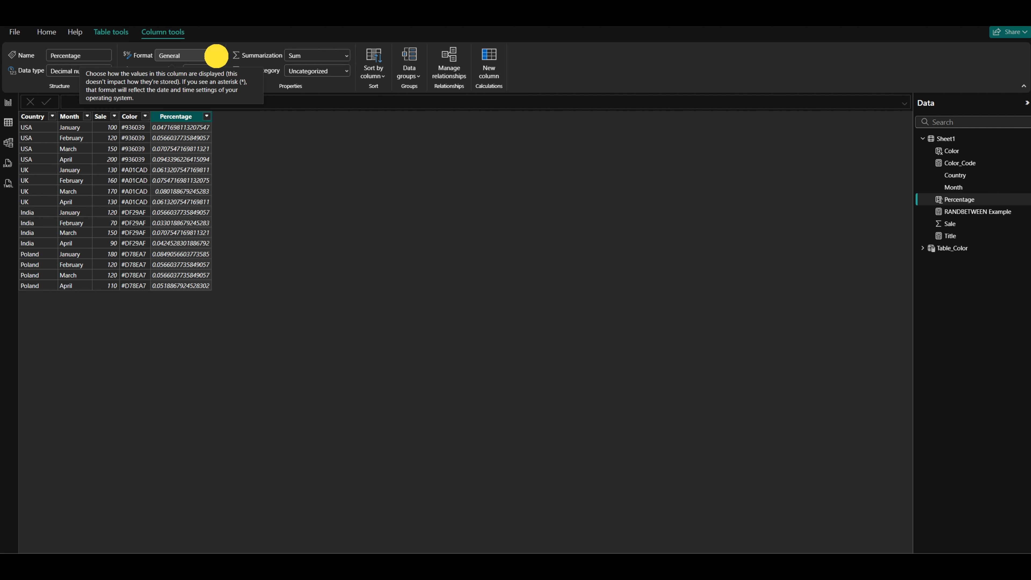
pyautogui.click(181, 125)
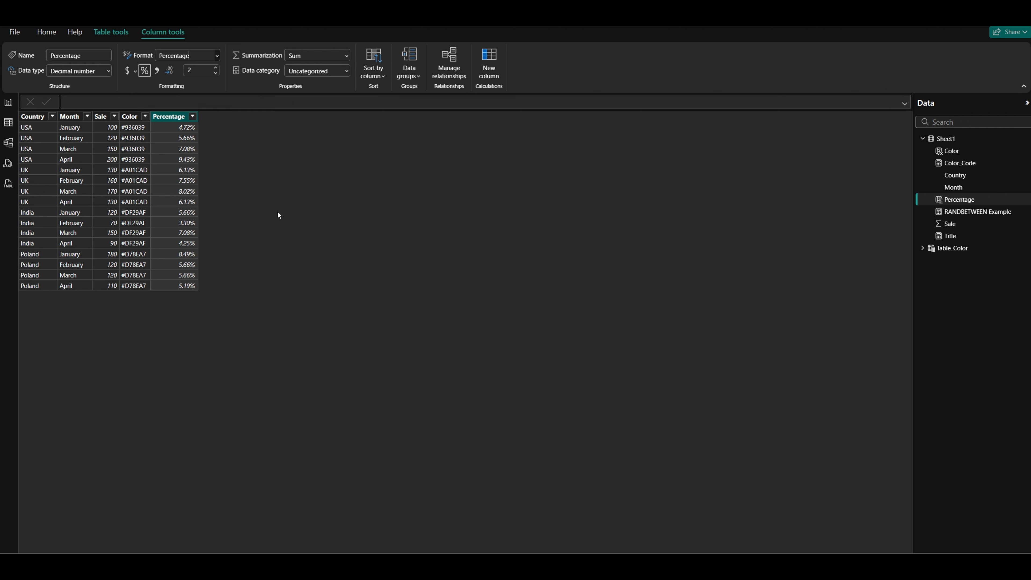
pyautogui.click(216, 74)
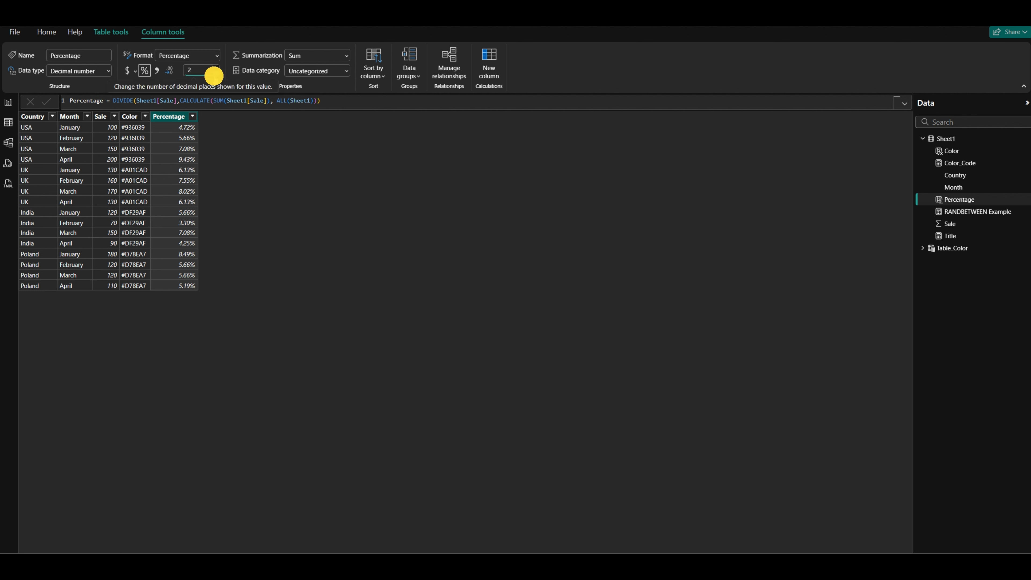
pyautogui.click(216, 74)
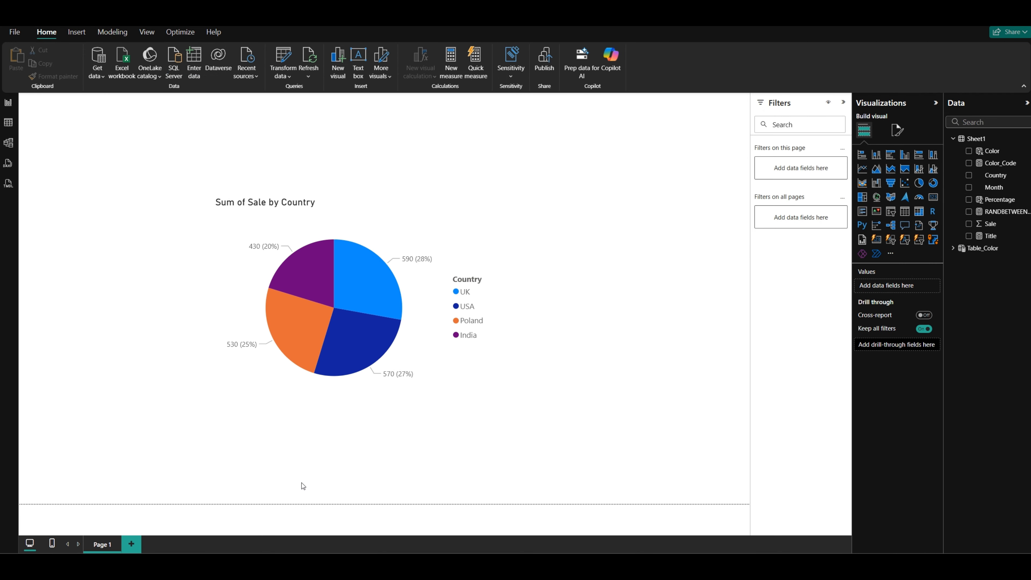
# Add a new report page and place an empty table visual near the middle of its canvas
pyautogui.click(133, 544)
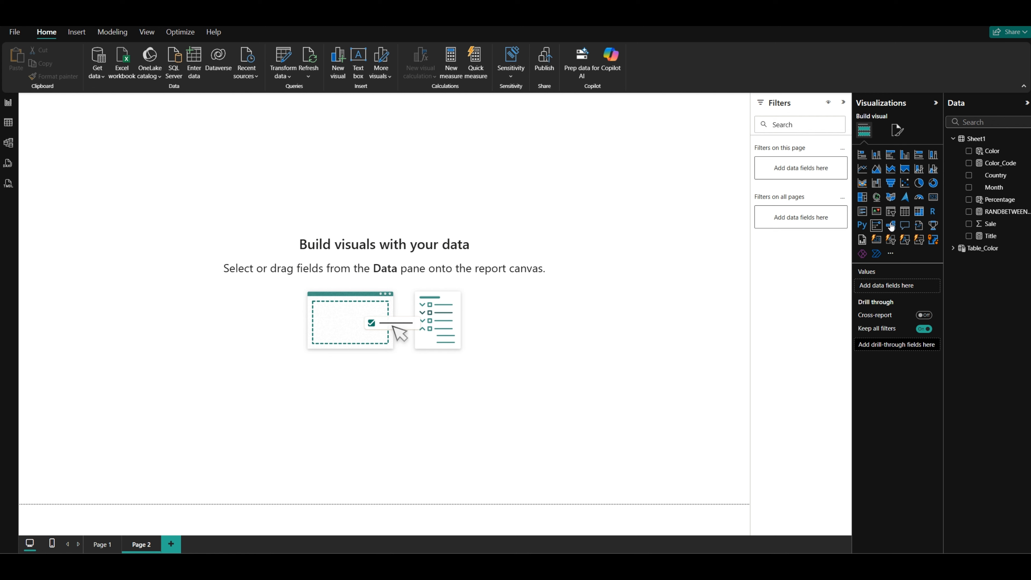
pyautogui.click(905, 212)
pyautogui.moveTo(117, 108); pyautogui.dragTo(380, 194)
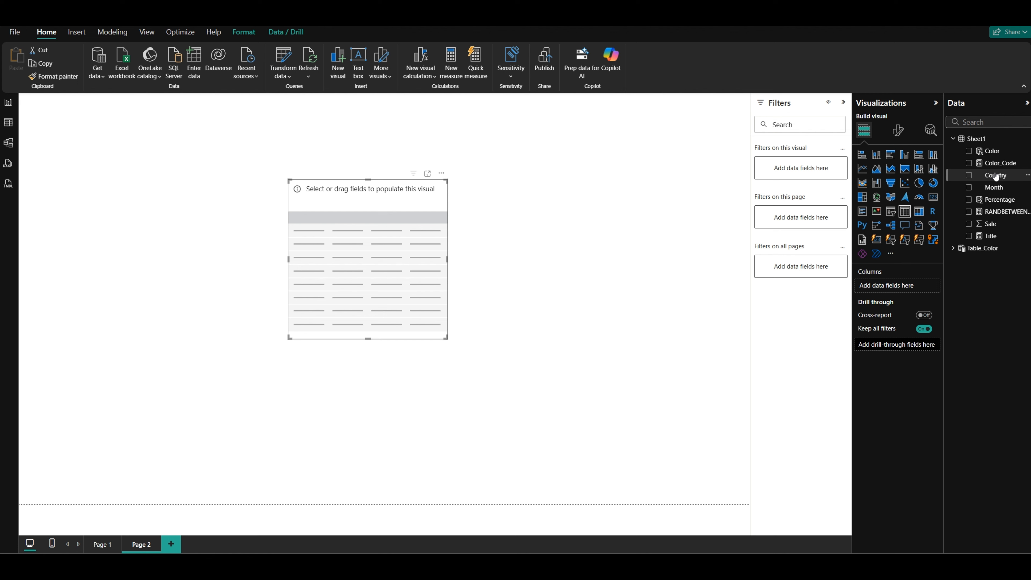
# Fill the table visual with the Country, Sale and Percentage fields as columns, in that order
pyautogui.moveTo(995, 175); pyautogui.dragTo(918, 290)
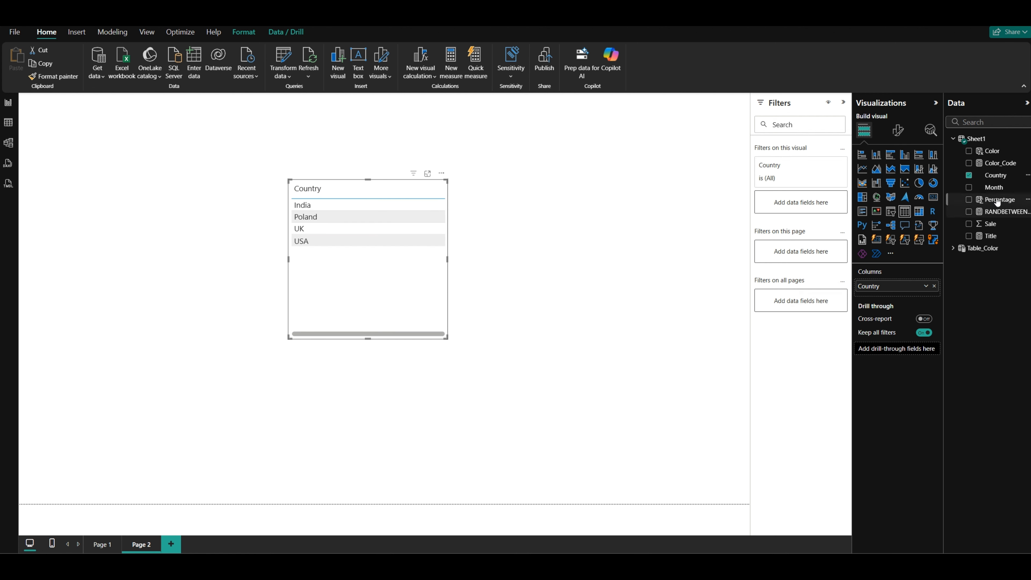
pyautogui.moveTo(992, 224); pyautogui.dragTo(904, 289)
pyautogui.moveTo(999, 199); pyautogui.dragTo(917, 308)
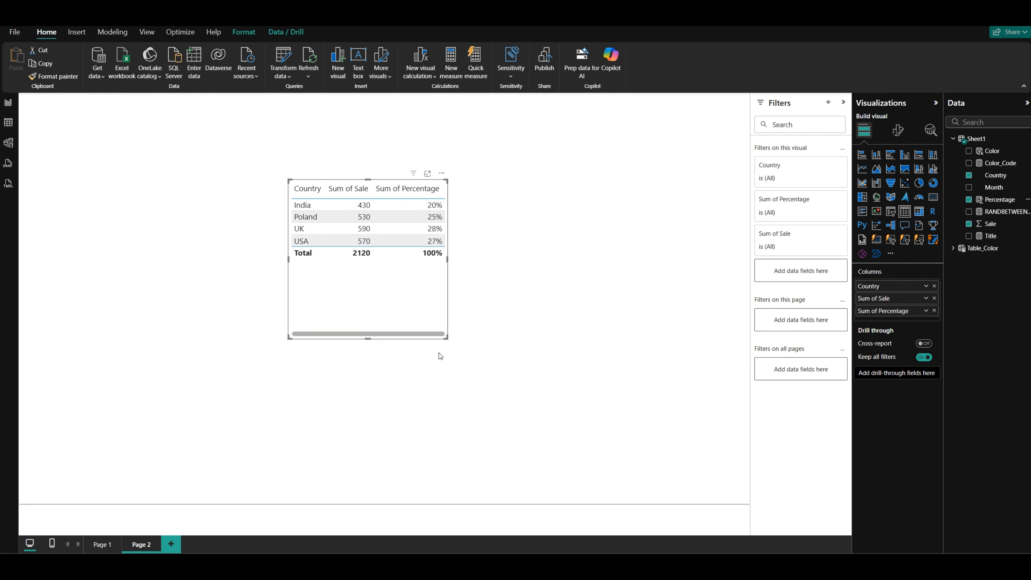
# Allow Page 2, the report page holding the table visual, to be used as a tooltip
pyautogui.click(587, 200)
pyautogui.click(898, 130)
pyautogui.click(885, 178)
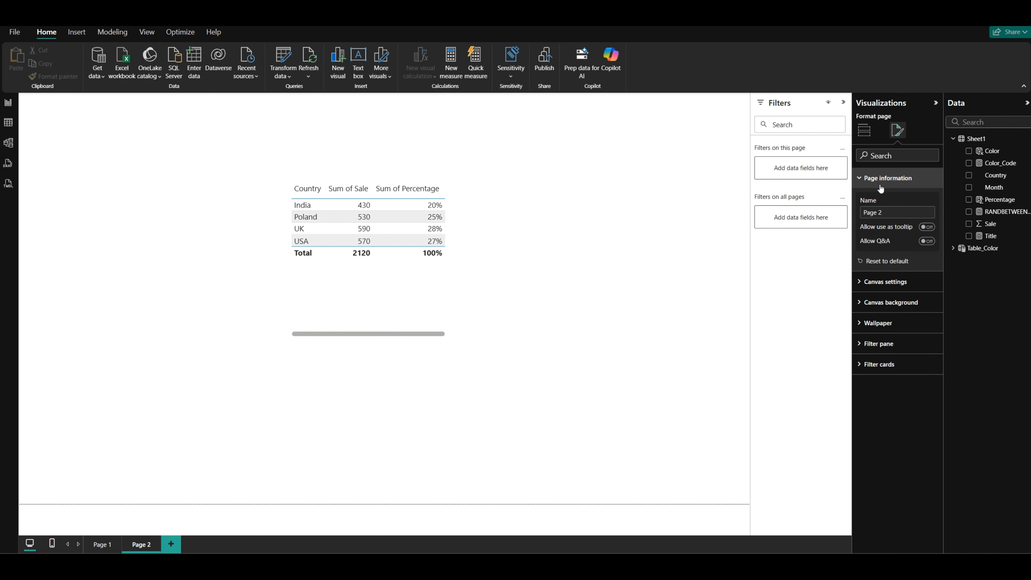
pyautogui.click(925, 227)
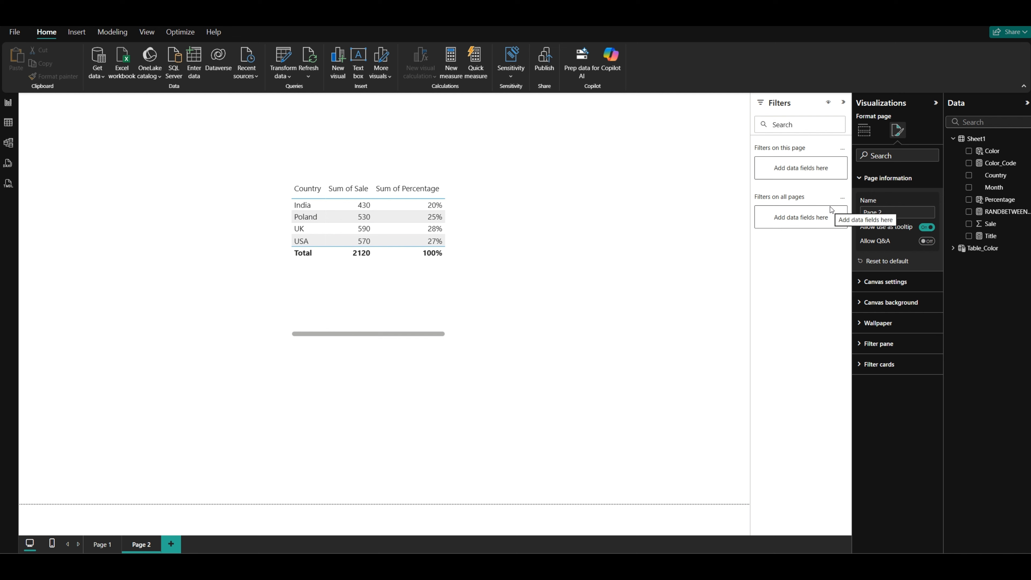
# Set the tooltip page of the Sum of Sale by Country pie chart on Page 1 to Page 2
pyautogui.click(103, 544)
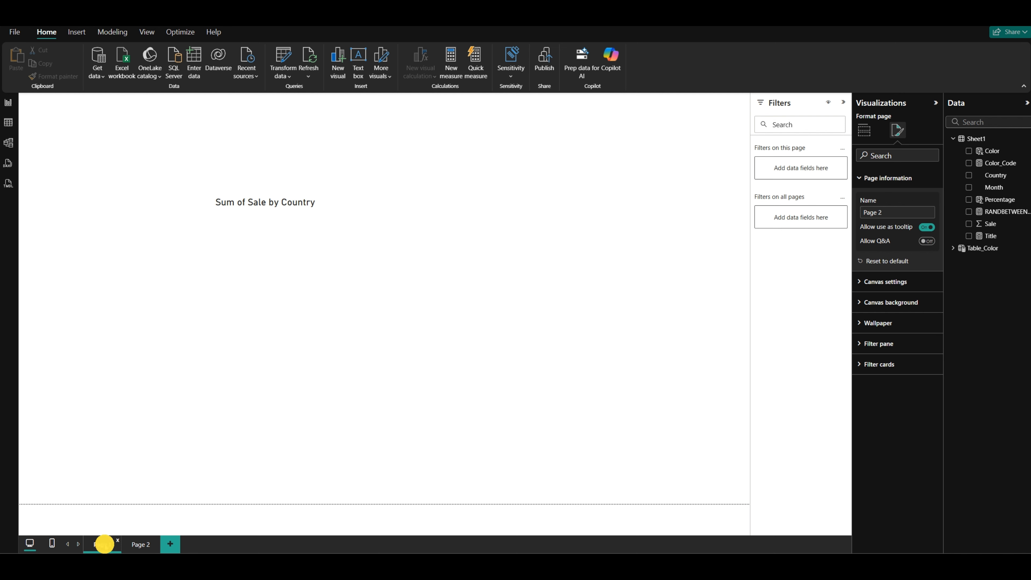
pyautogui.click(422, 319)
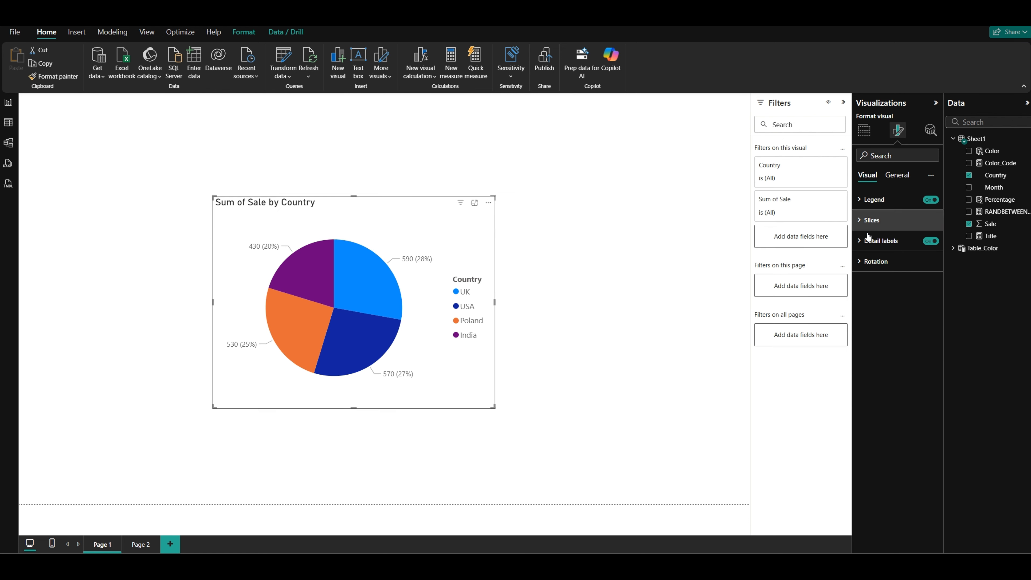
pyautogui.click(897, 174)
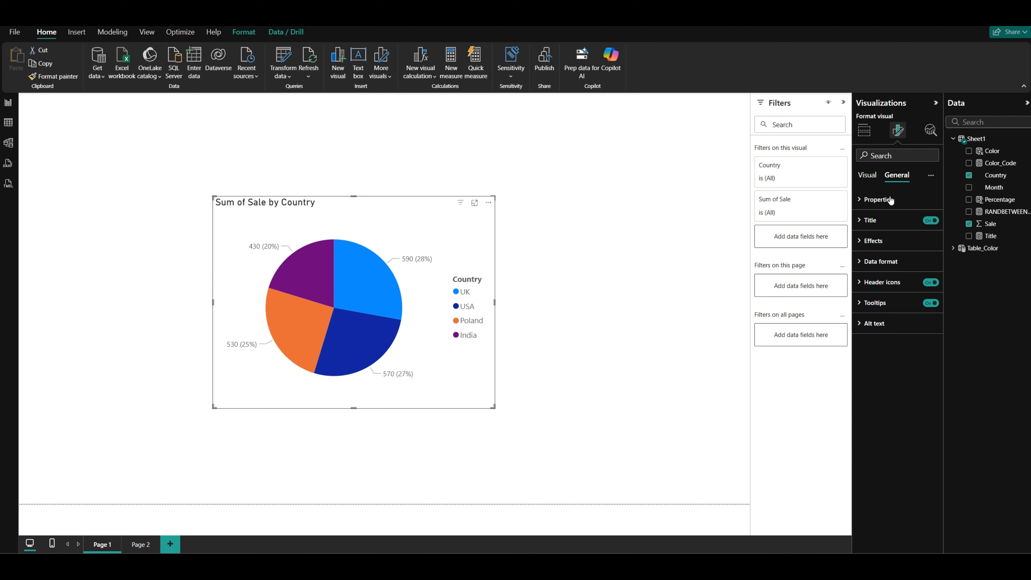
pyautogui.click(861, 304)
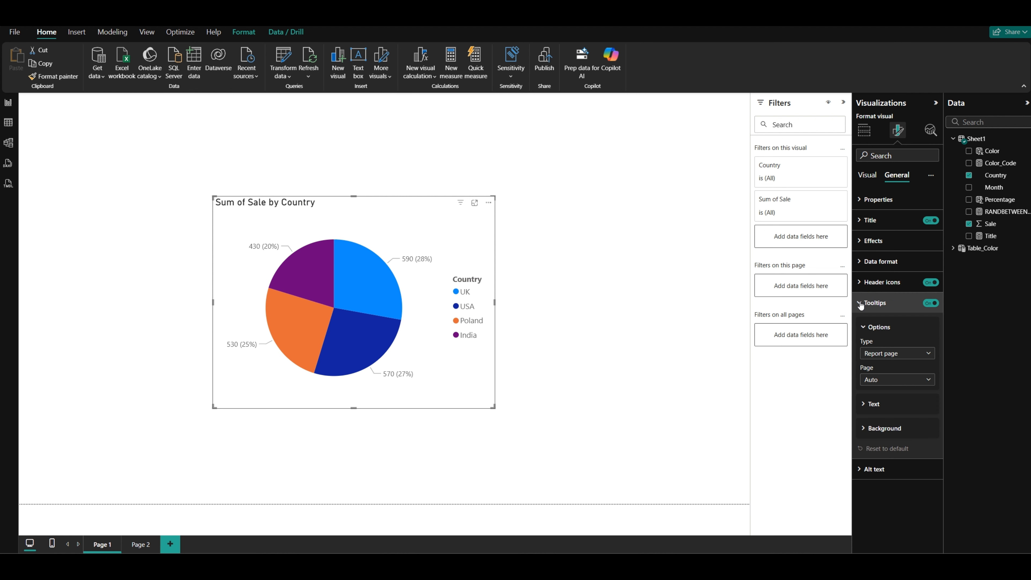
pyautogui.click(875, 381)
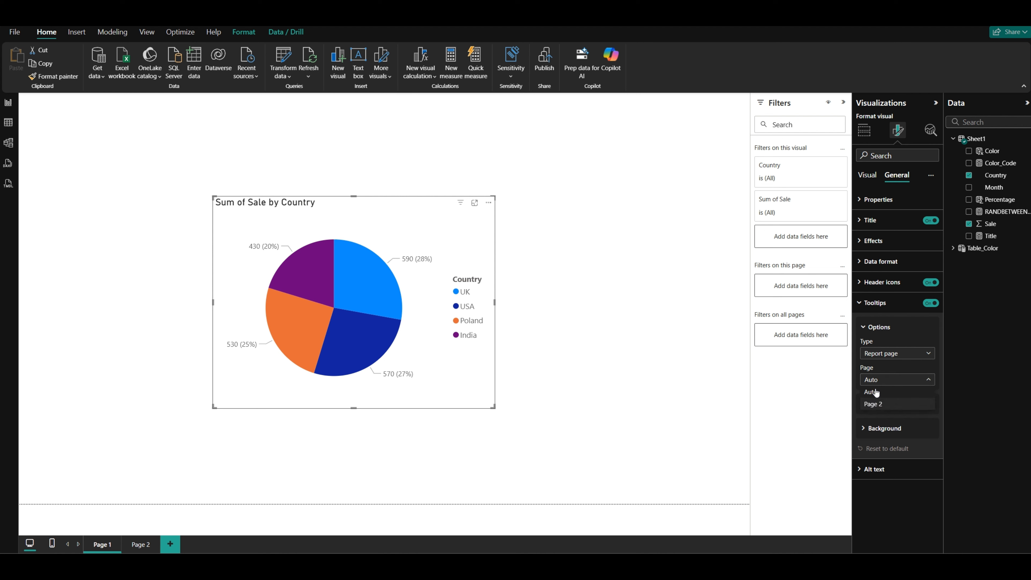
pyautogui.click(875, 405)
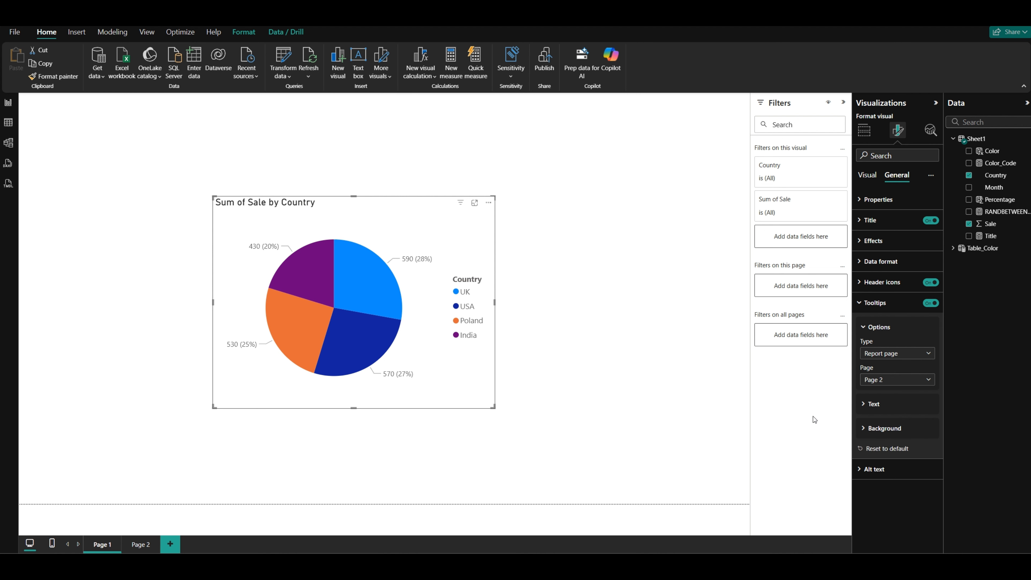